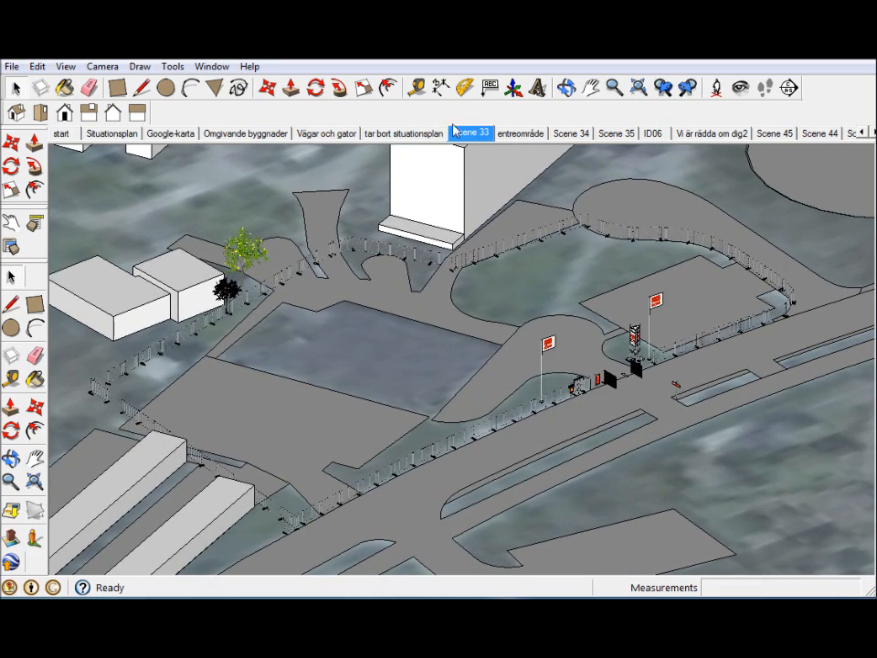
Step: Show the site entrance scenes entreområde, Vi är rädda om dig2, Scene 45 and Scene 44
left_click(520, 133)
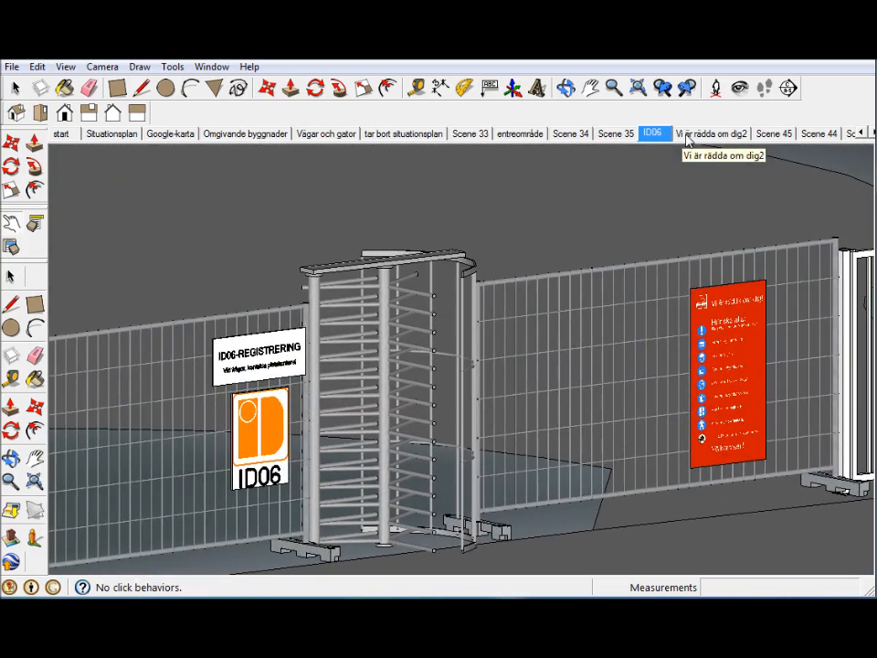
left_click(710, 133)
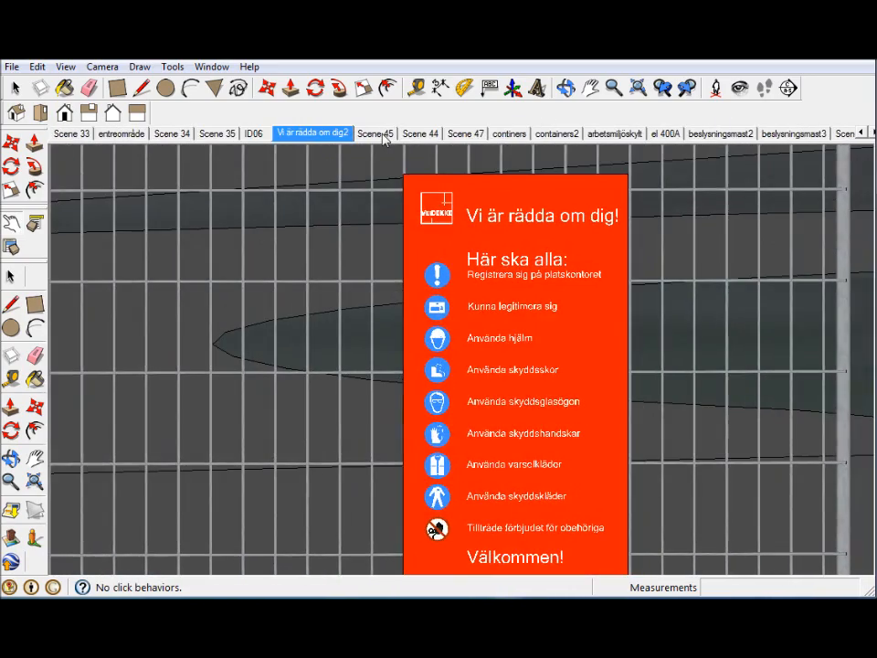
left_click(385, 135)
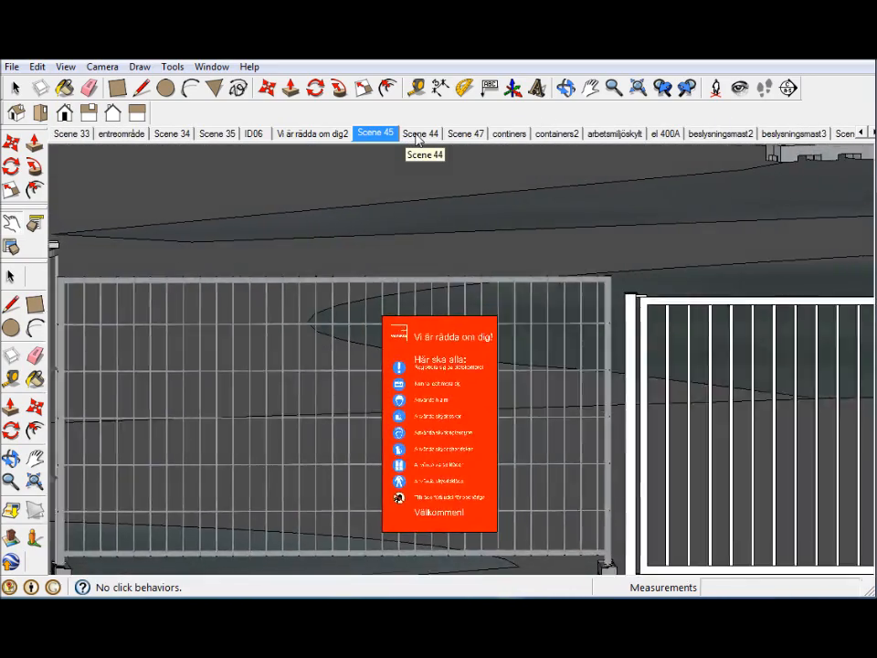
left_click(418, 135)
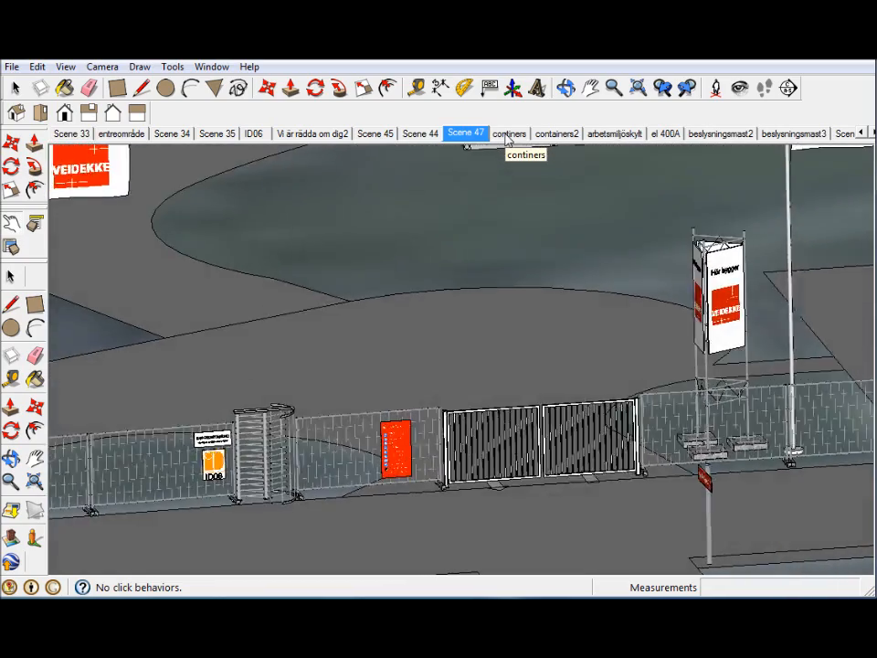
Step: Show the container and power supply scenes continers, containers2, arbetsmiljöskylt and el 400A
left_click(508, 134)
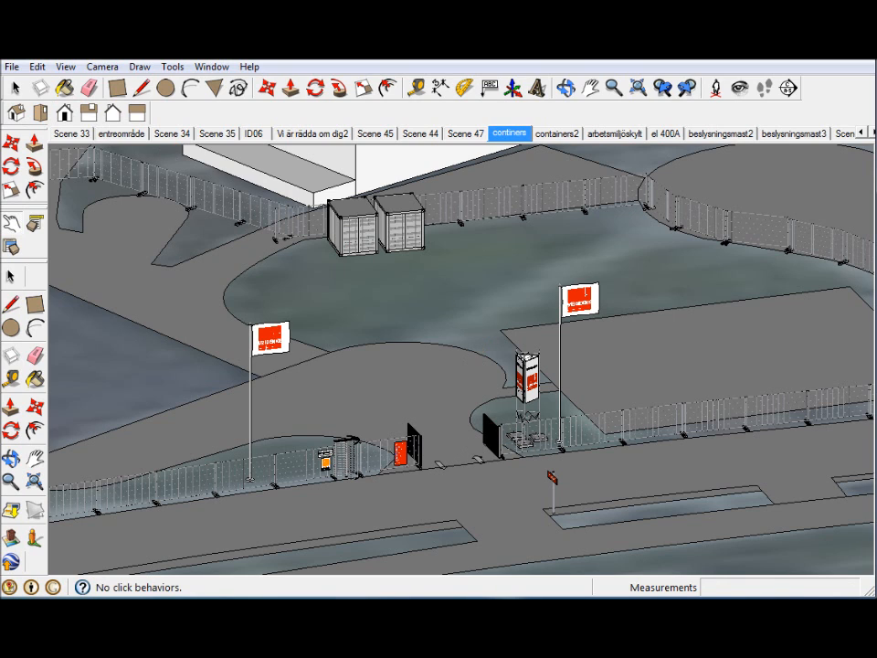
left_click(556, 134)
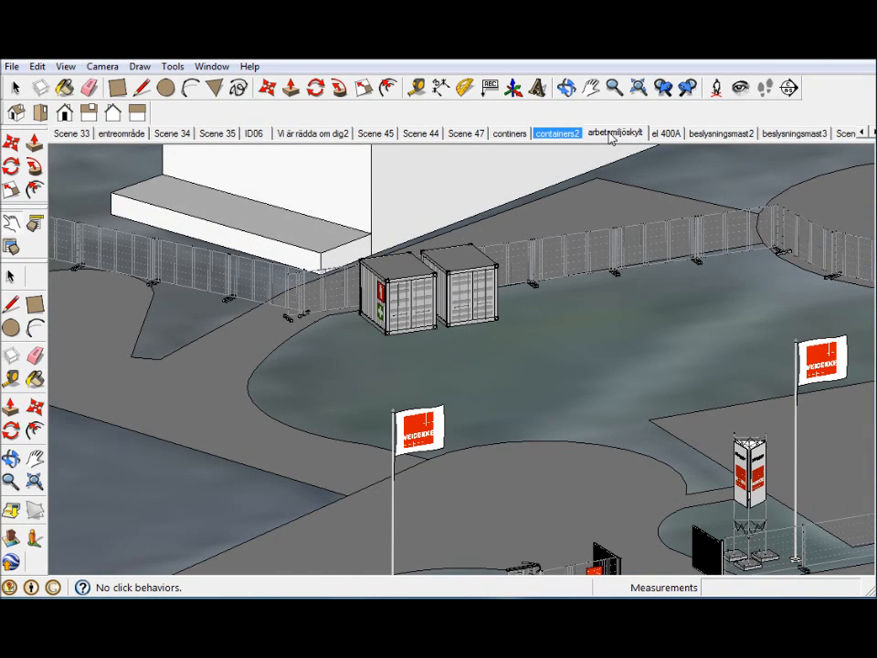
left_click(610, 135)
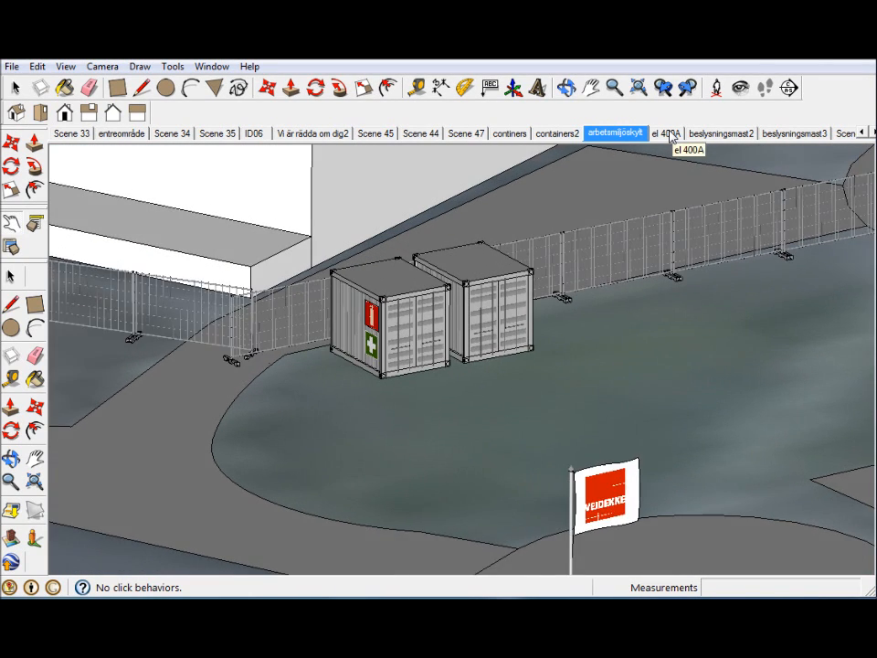
left_click(668, 133)
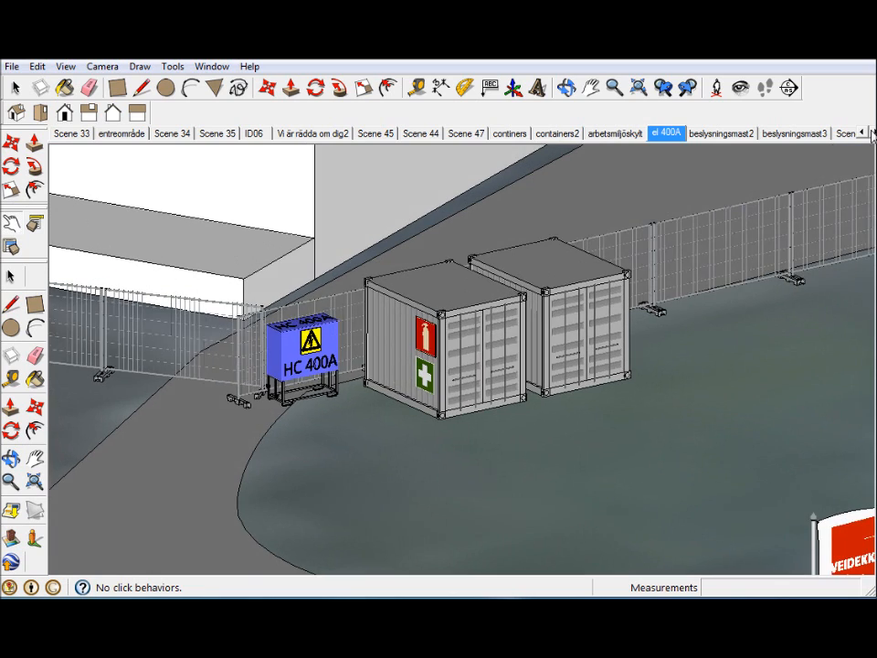
Step: Show the lighting mast scenes beslysningsmast2 and beslysningsmast3, followed by the overview in Scene 38
left_click(872, 133)
left_click(872, 133)
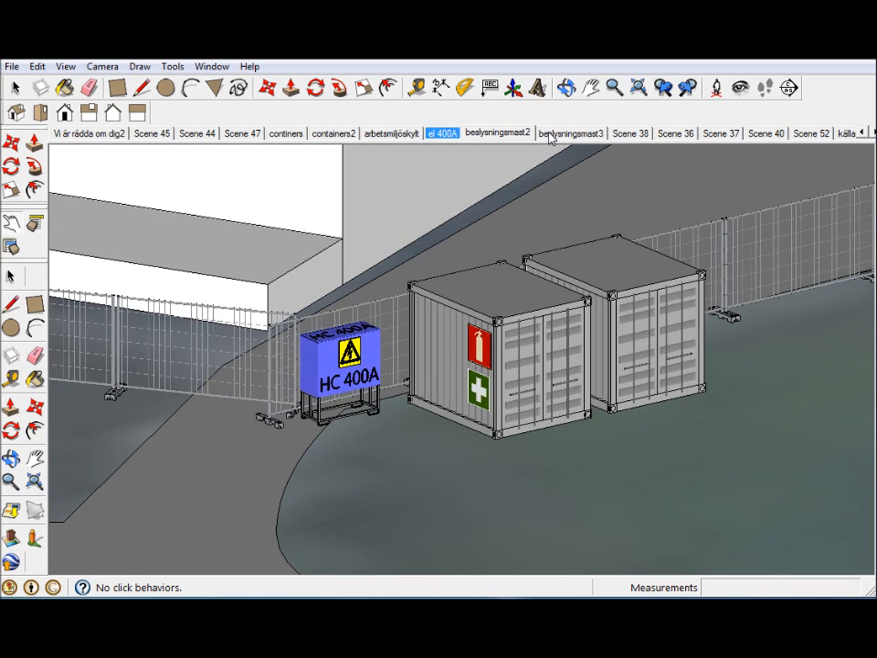
left_click(530, 134)
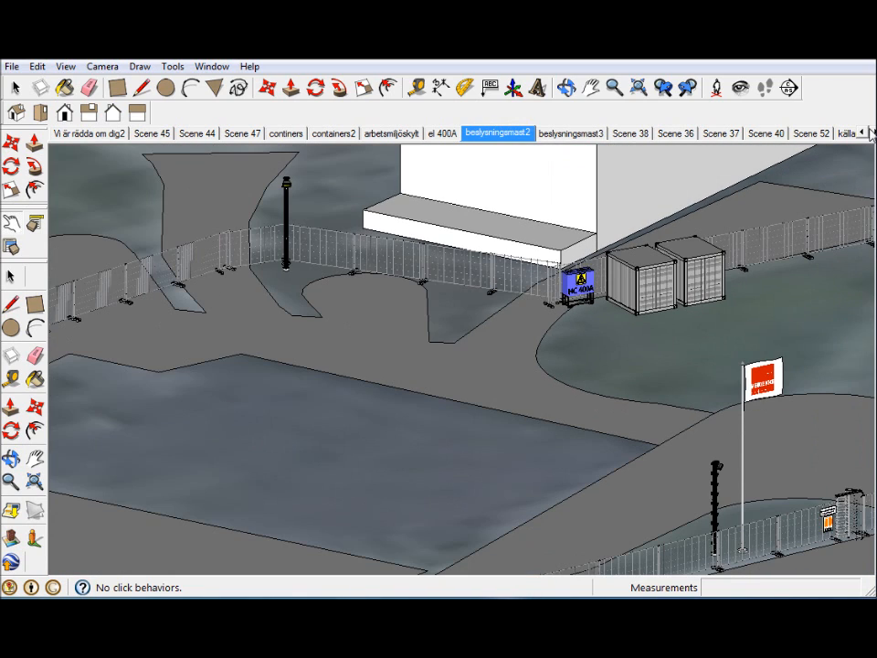
left_click(872, 133)
left_click(401, 133)
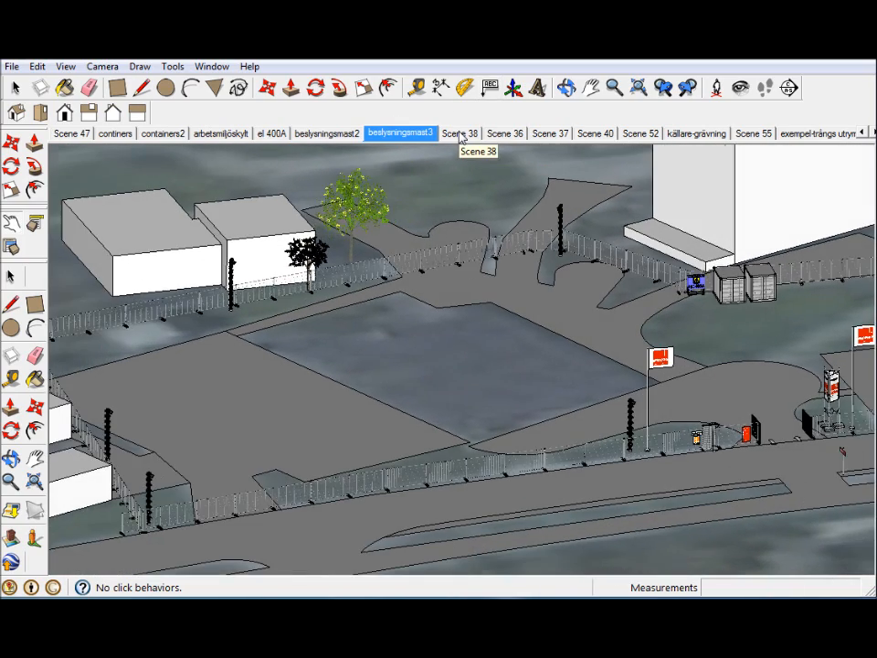
left_click(470, 134)
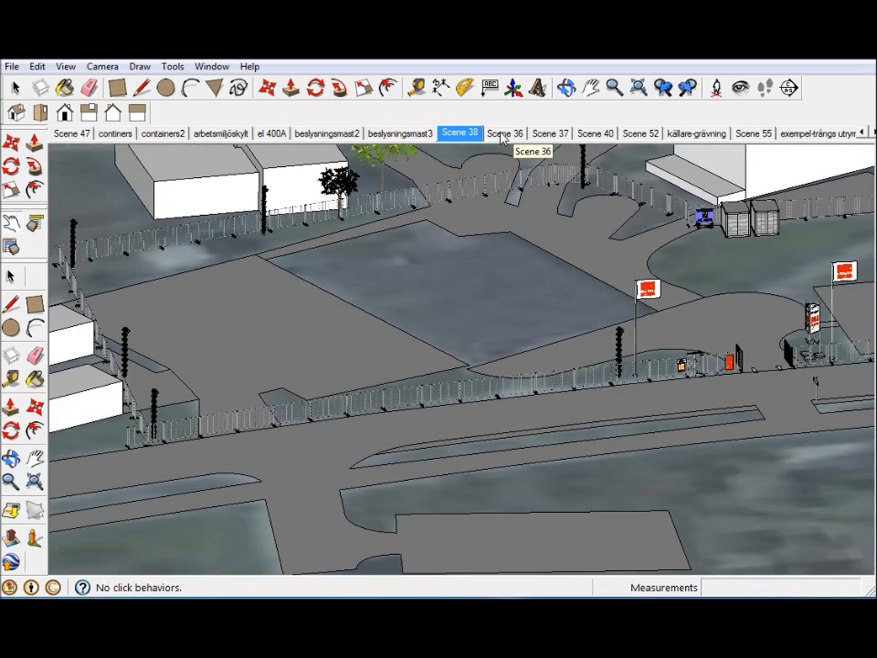
Step: In Scene 36, scale the red site cabin until it is two modules wide and two storeys high
left_click(501, 134)
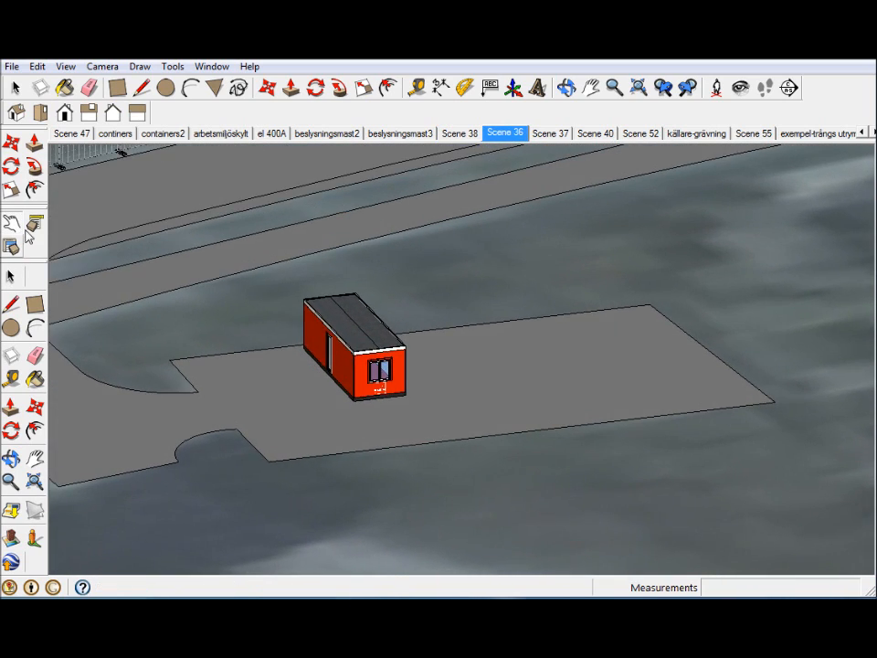
left_click(325, 333)
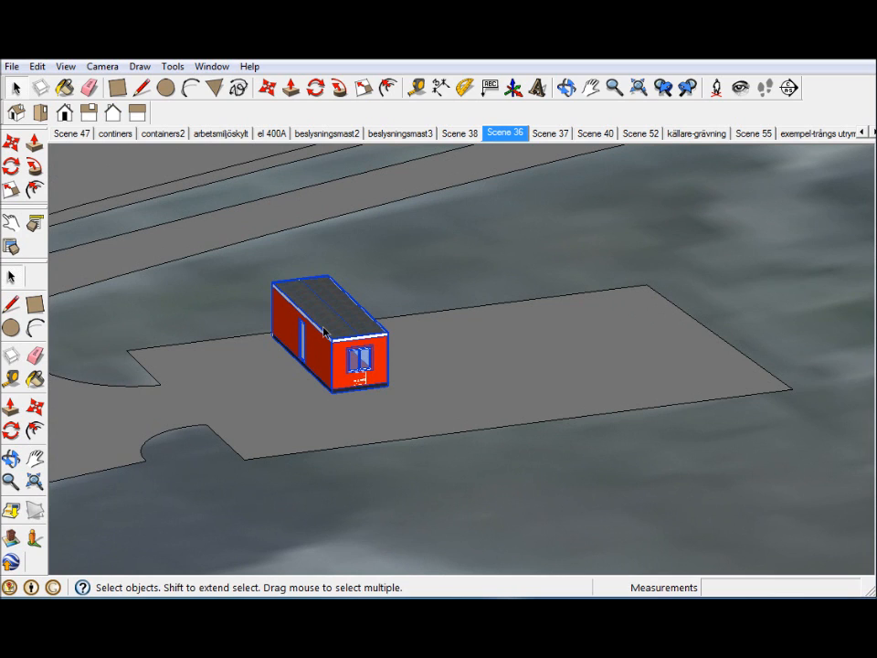
key("s")
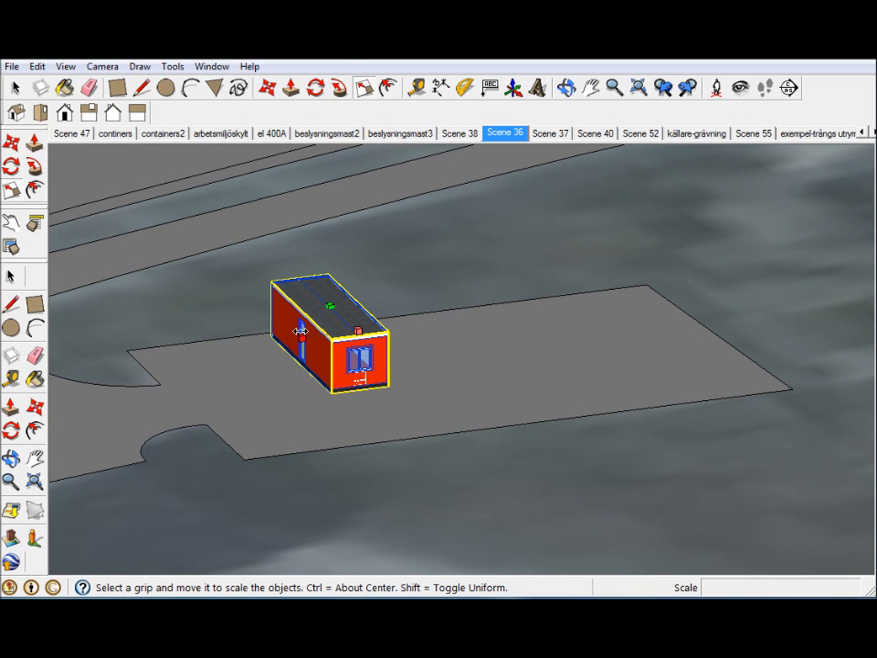
left_click_drag(301, 342, 262, 342)
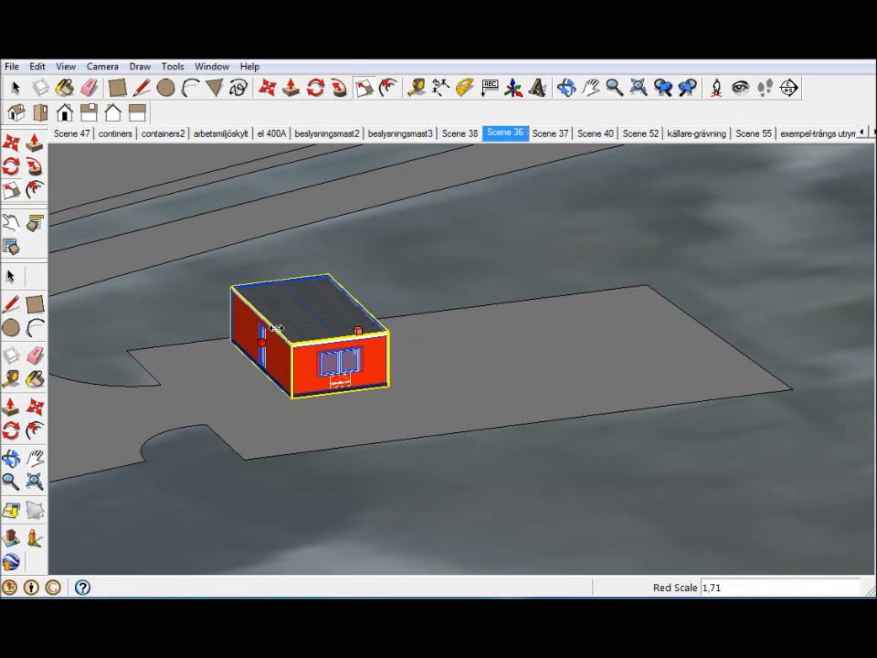
left_click_drag(301, 293, 303, 285)
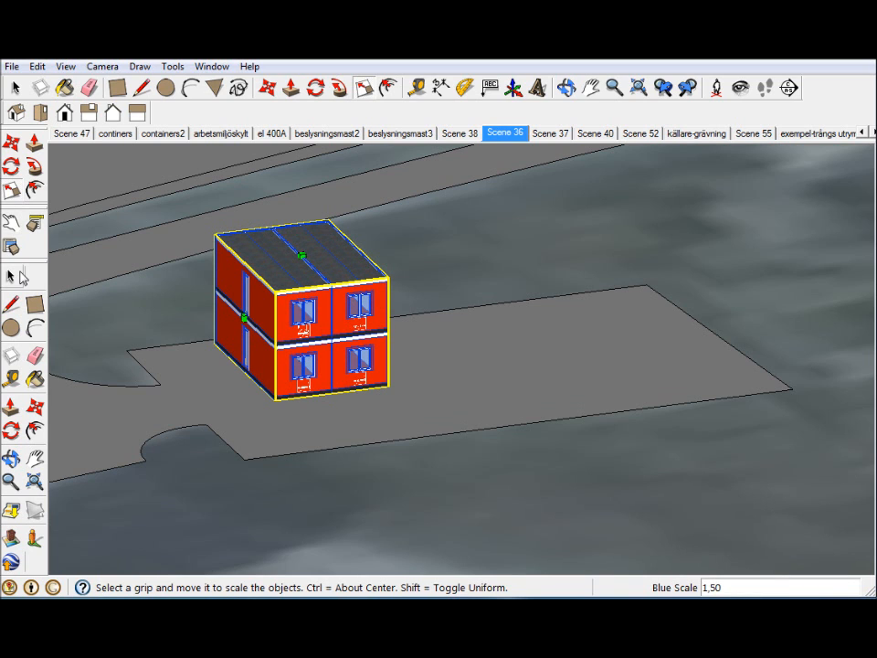
left_click(20, 276)
left_click(88, 226)
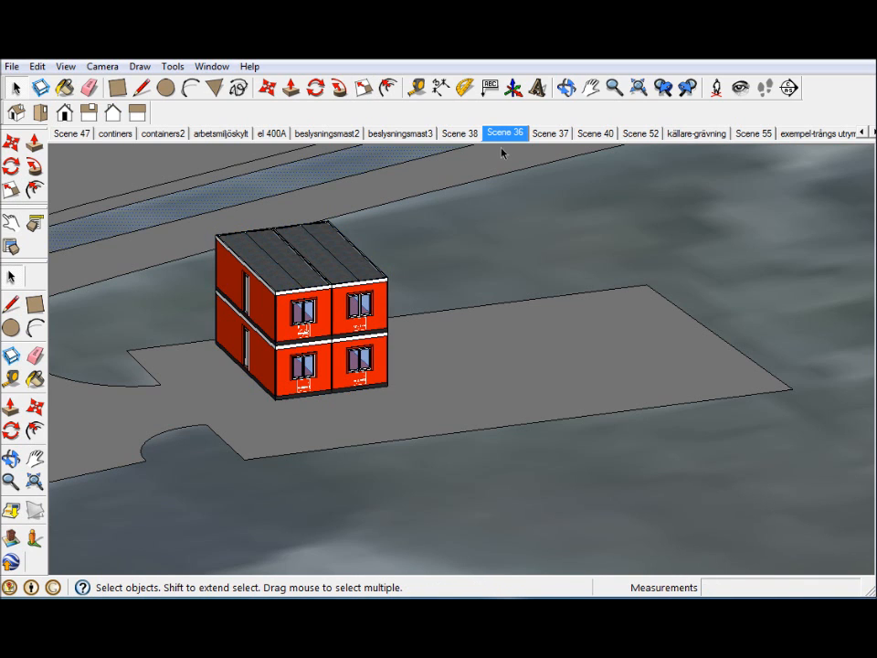
Step: Show Scene 37 and, in Scene 40, scale the single parking space lengthwise into a row of ten bays
left_click(549, 134)
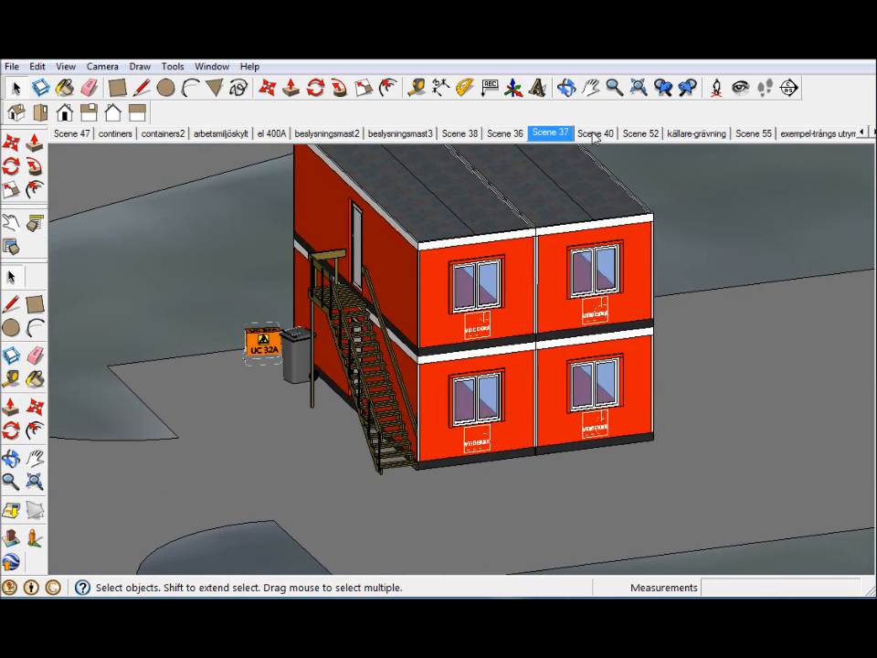
left_click(595, 135)
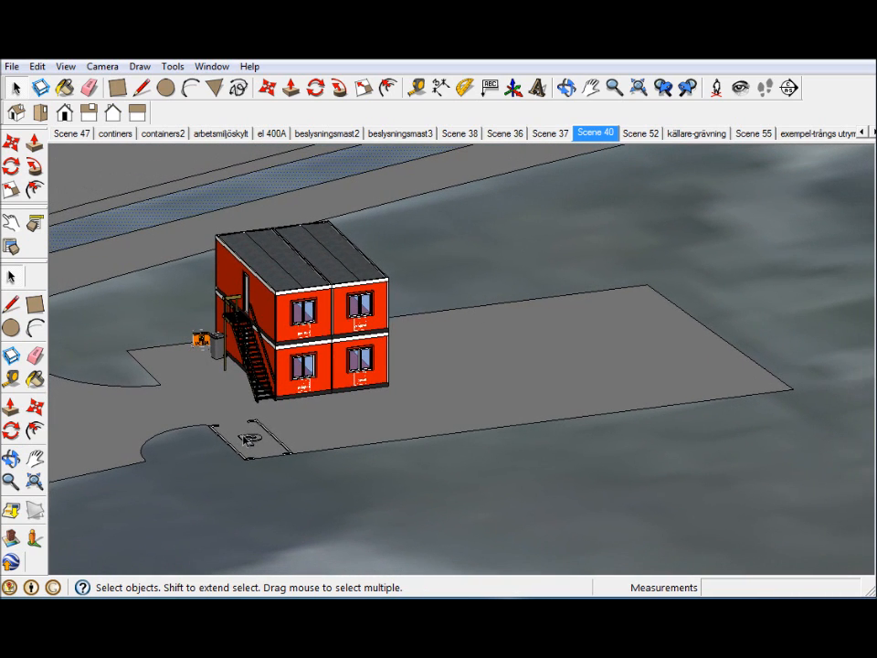
left_click(247, 440)
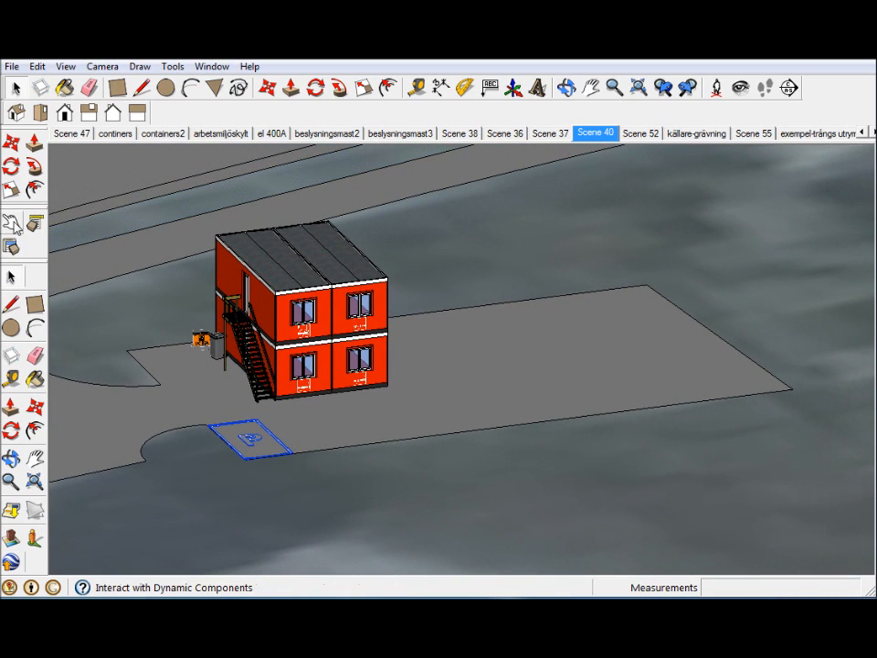
left_click(11, 190)
left_click_drag(276, 435, 565, 424)
left_click_drag(476, 411, 748, 370)
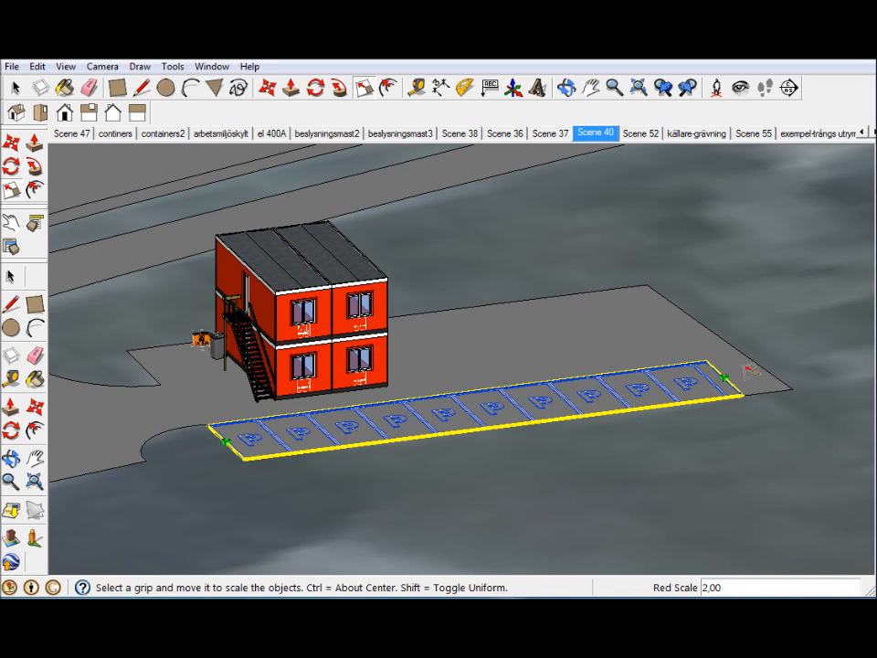
key("space")
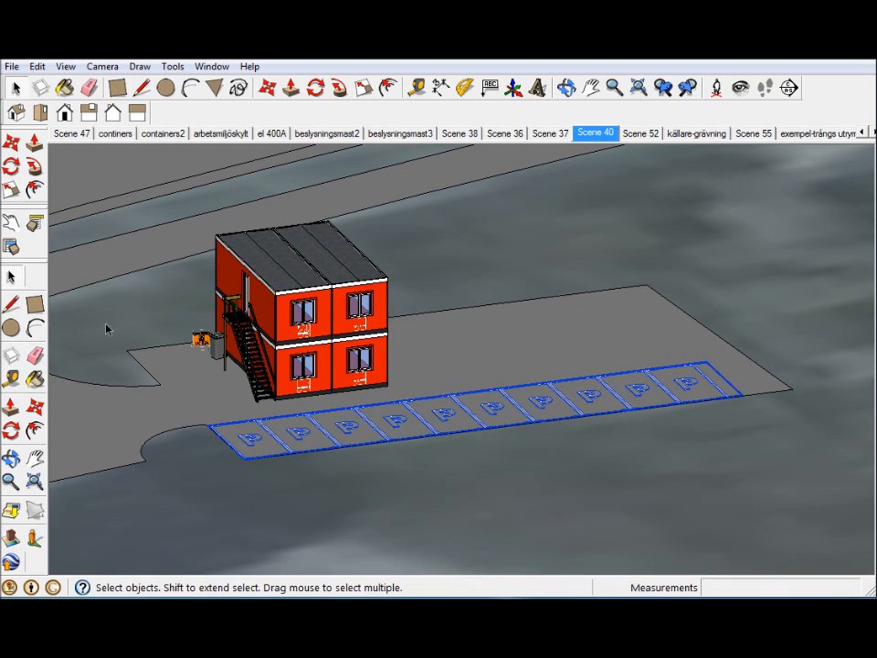
left_click(105, 329)
Step: Go through Scene 52 to källare-grävning and rotate the excavator nearest the blue truck with the Interact tool
left_click(640, 135)
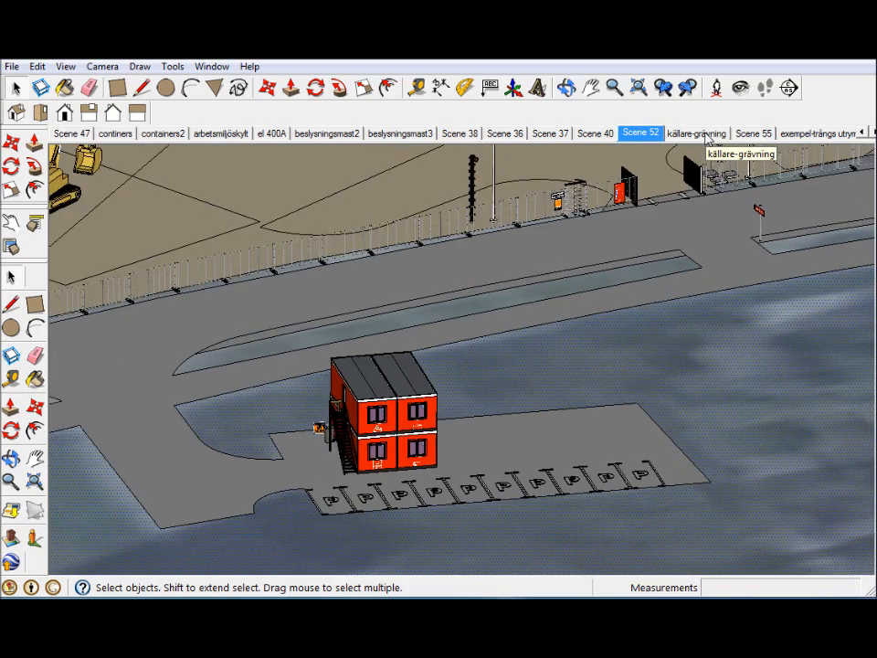
left_click(706, 135)
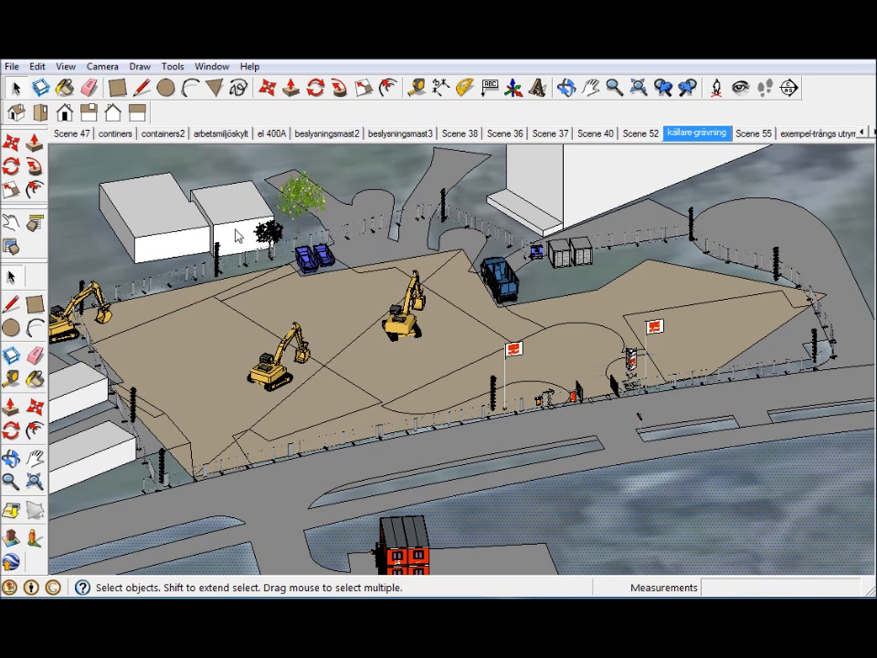
left_click(32, 225)
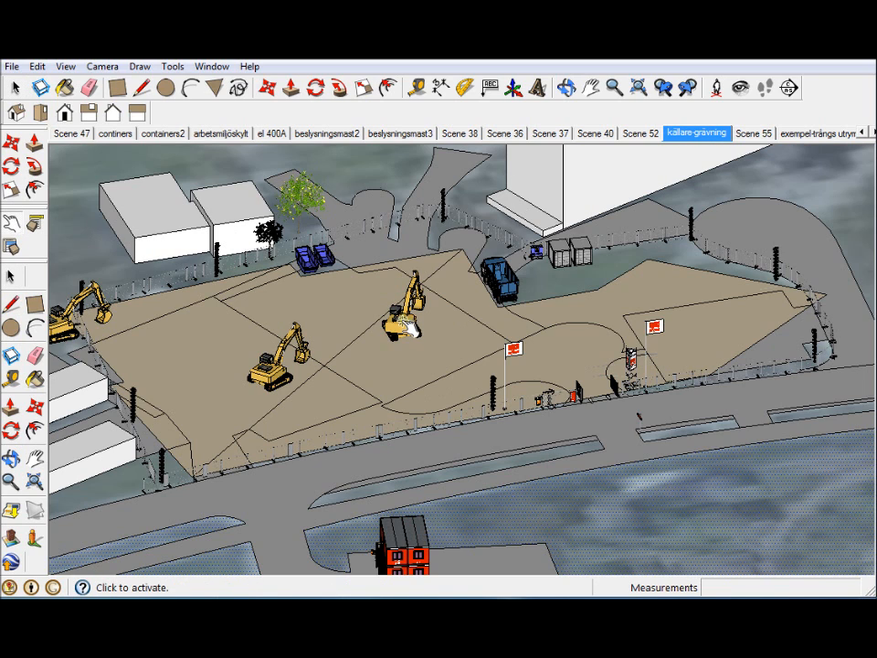
left_click(407, 328)
left_click(407, 331)
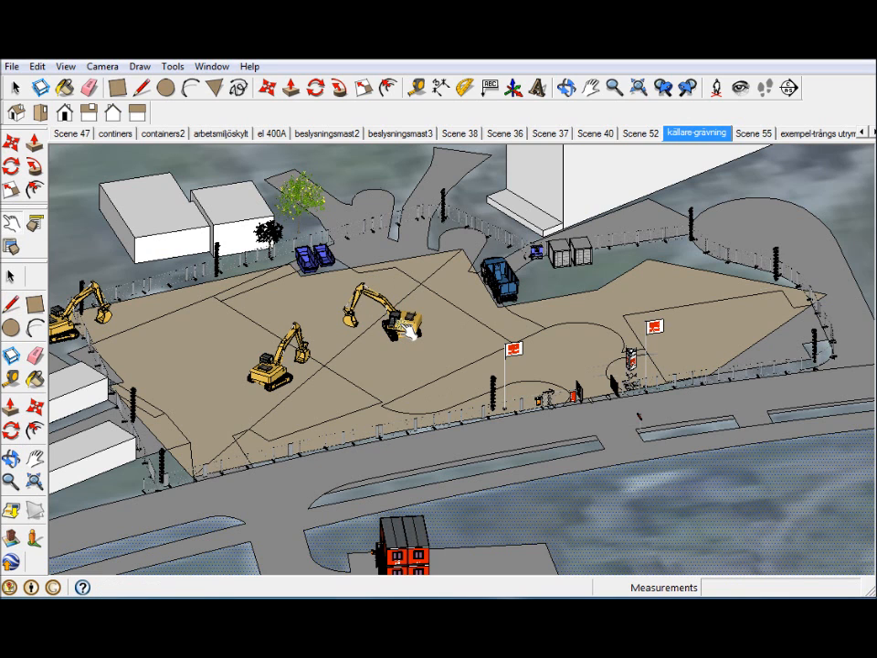
Step: Show the excavation scenes Scene 55, exempel-trångs utrymme, liftdumpscontainer, exempel på fordon and Scene 56
key("Page_Down")
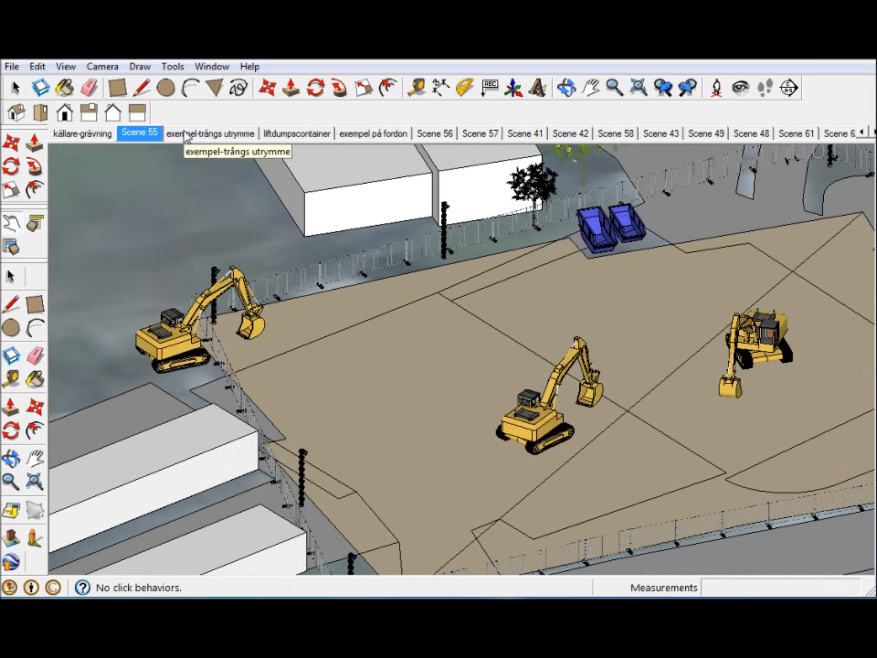
left_click(185, 135)
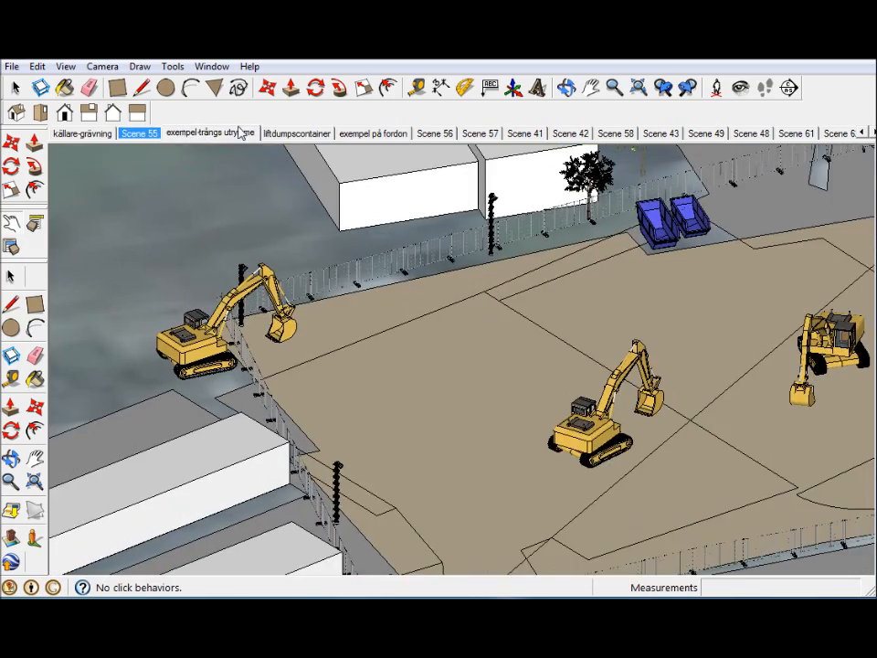
left_click(288, 134)
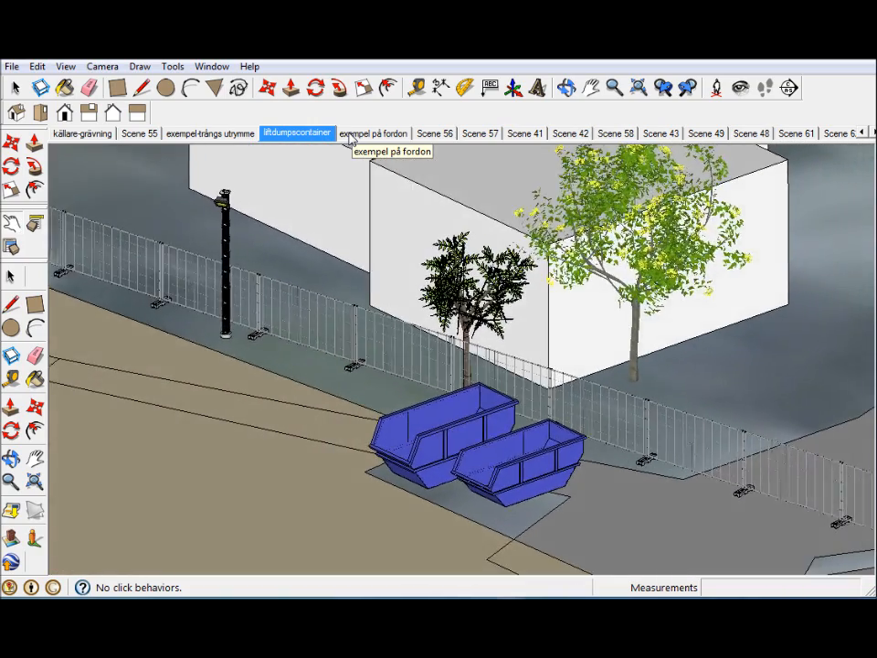
left_click(350, 135)
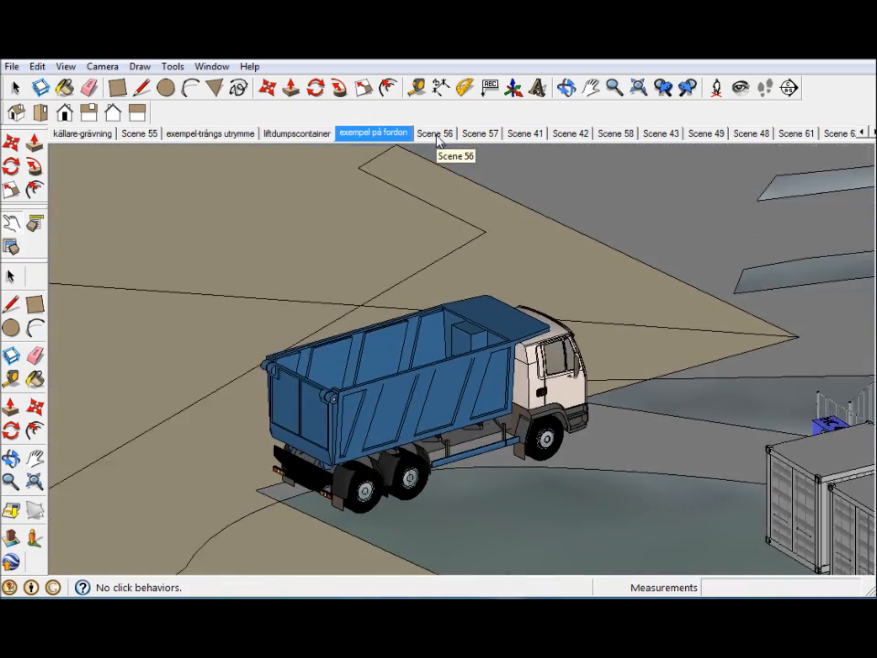
left_click(438, 137)
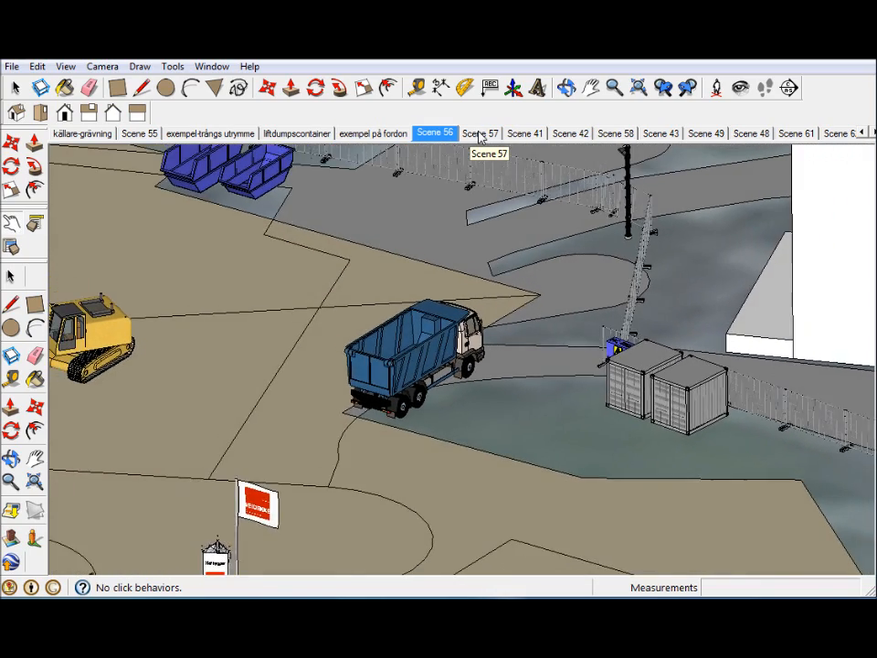
Step: Show the tower crane and high-rise building in Scene 57, Scene 41 and Scene 42
left_click(483, 135)
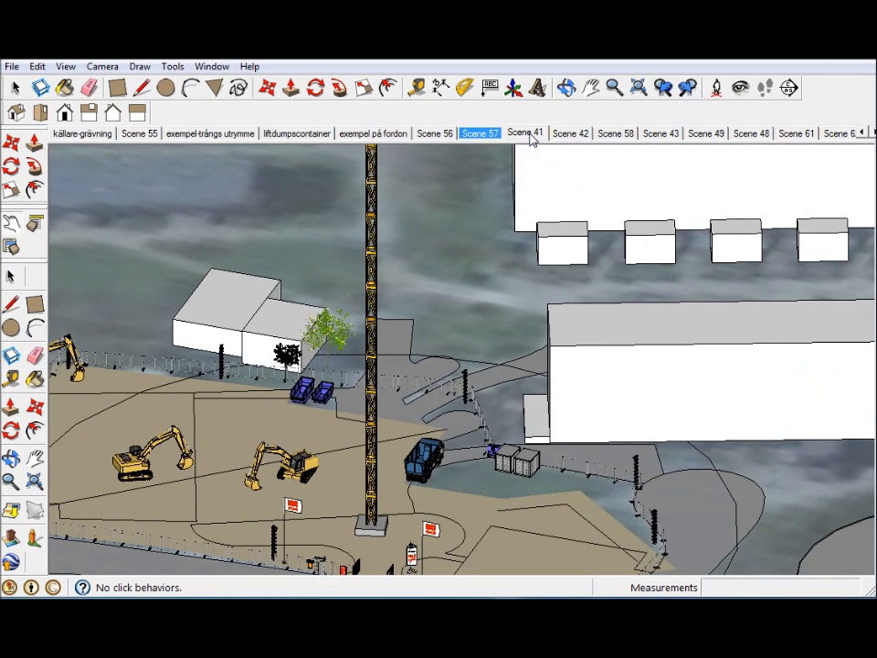
left_click(528, 134)
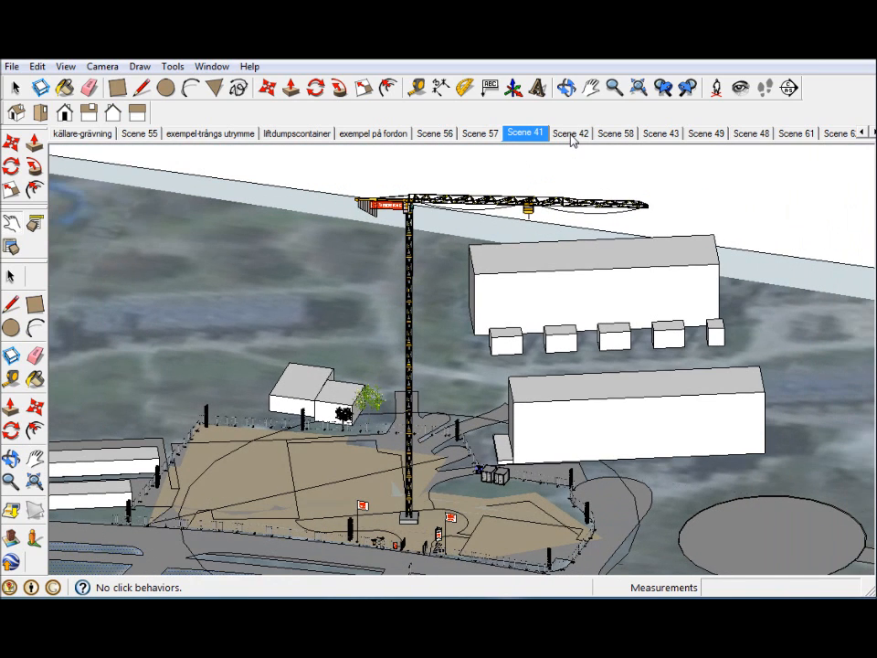
left_click(575, 135)
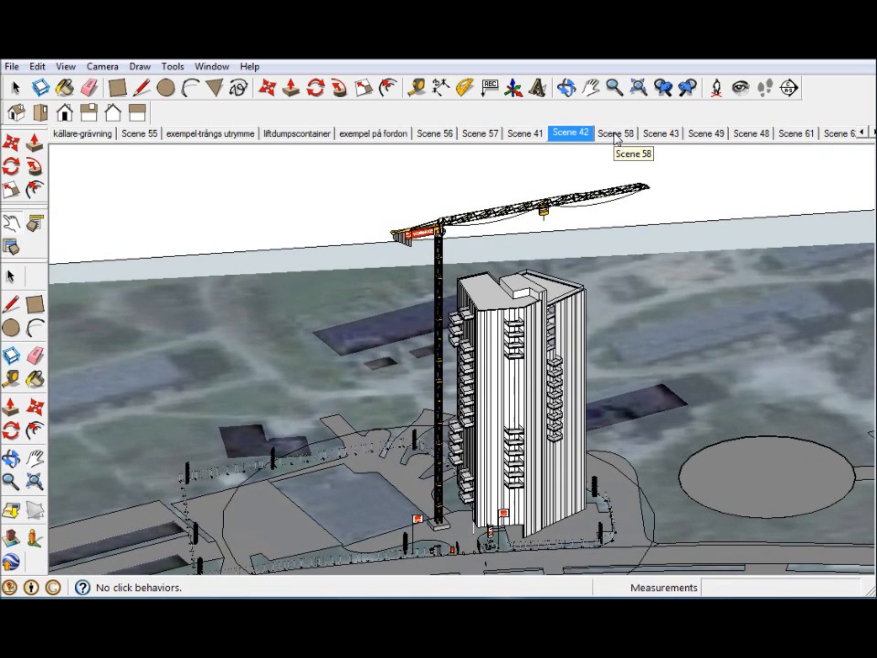
Step: Show the high-rise facade with its construction hoist and scaffolding in Scene 58, Scene 43 and Scene 48
left_click(615, 134)
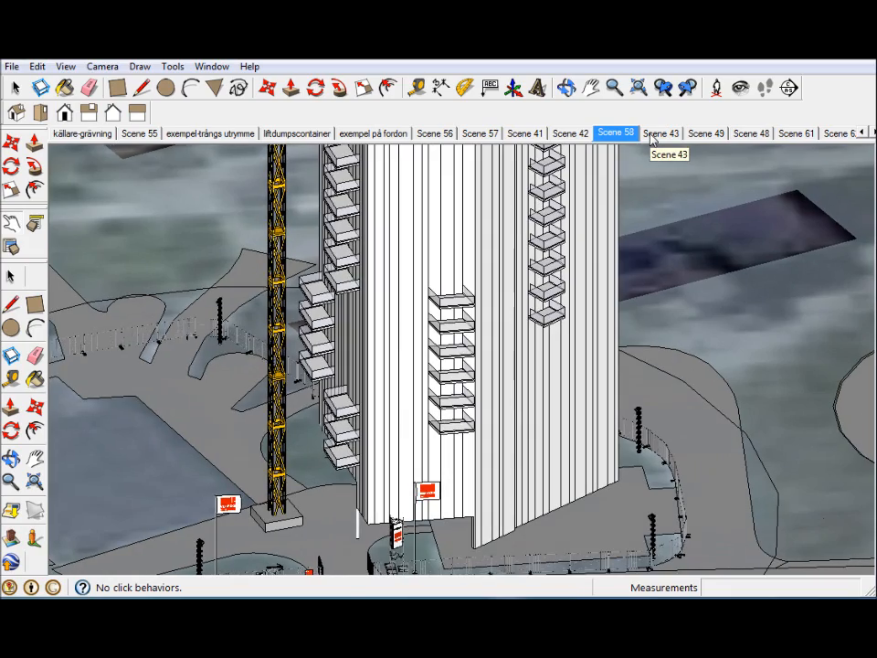
left_click(659, 134)
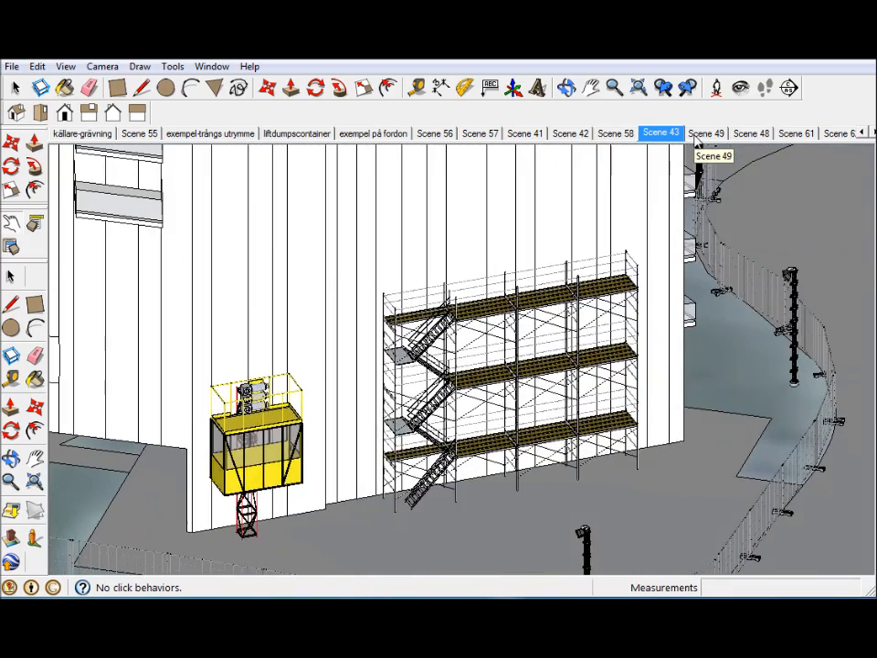
left_click(751, 133)
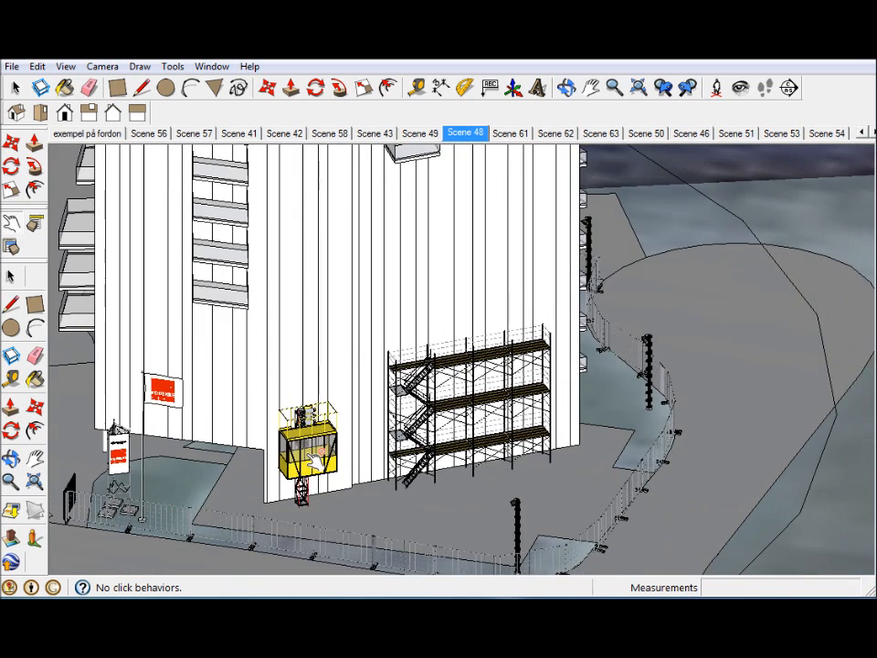
Step: Scale the yellow construction hoist vertically to about 3.22 times its height so its mast extends up the high-rise facade
left_click(11, 277)
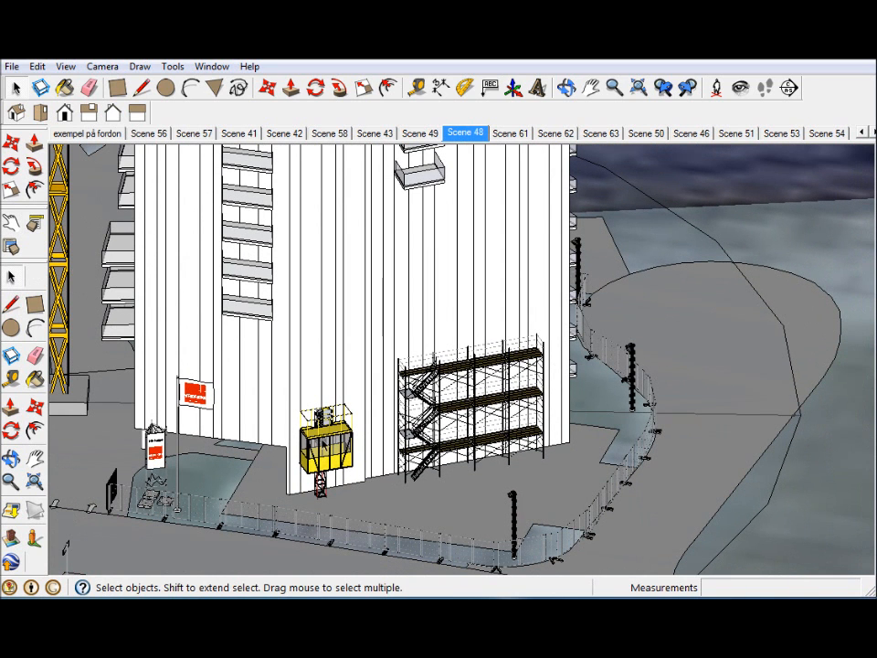
left_click(323, 443)
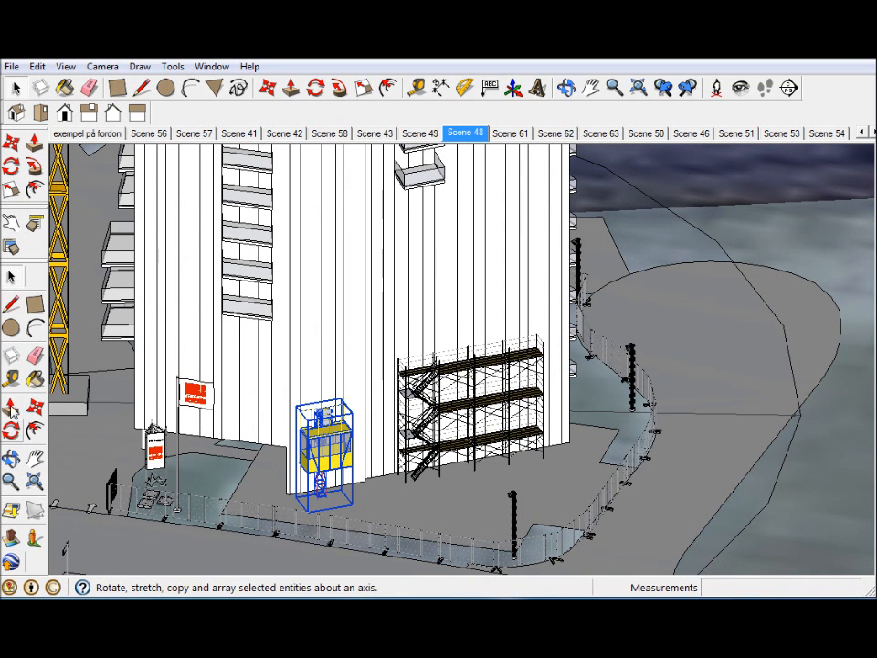
key("s")
left_click_drag(323, 402, 320, 204)
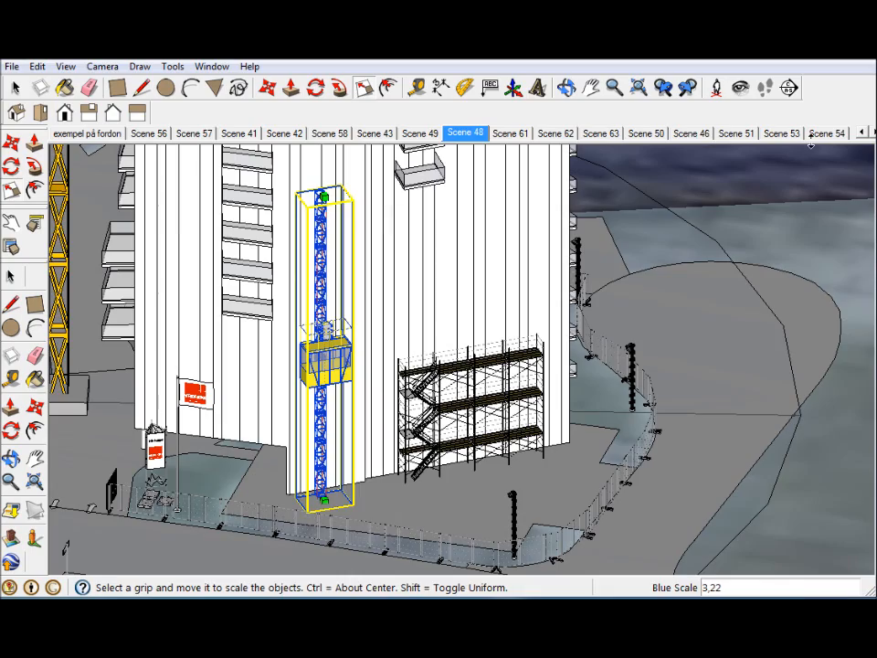
Step: Go through Scene 61, Scene 62 and Scene 63 to the mobile crane beside the buildings in Scene 50
left_click(509, 132)
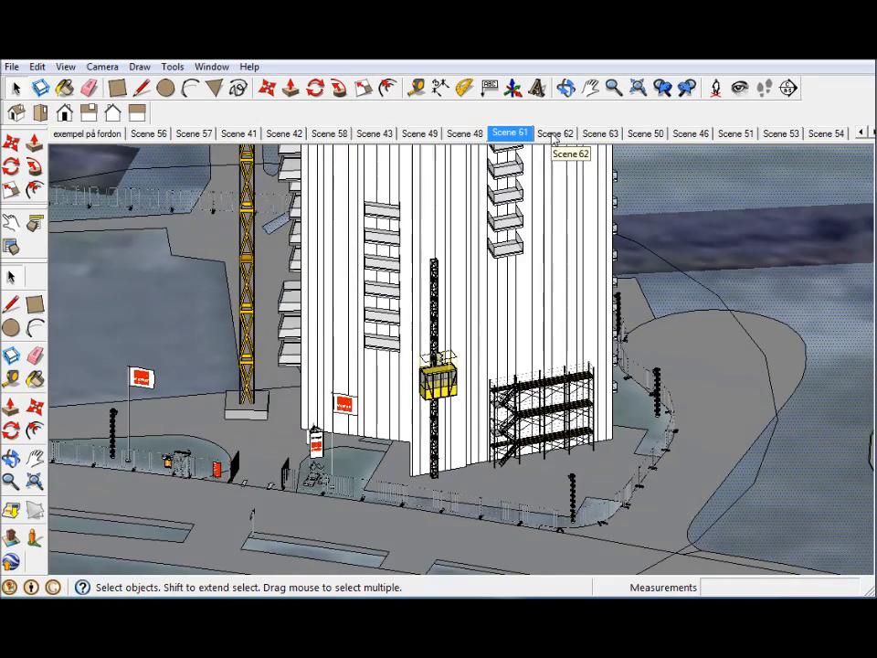
left_click(554, 133)
left_click(600, 134)
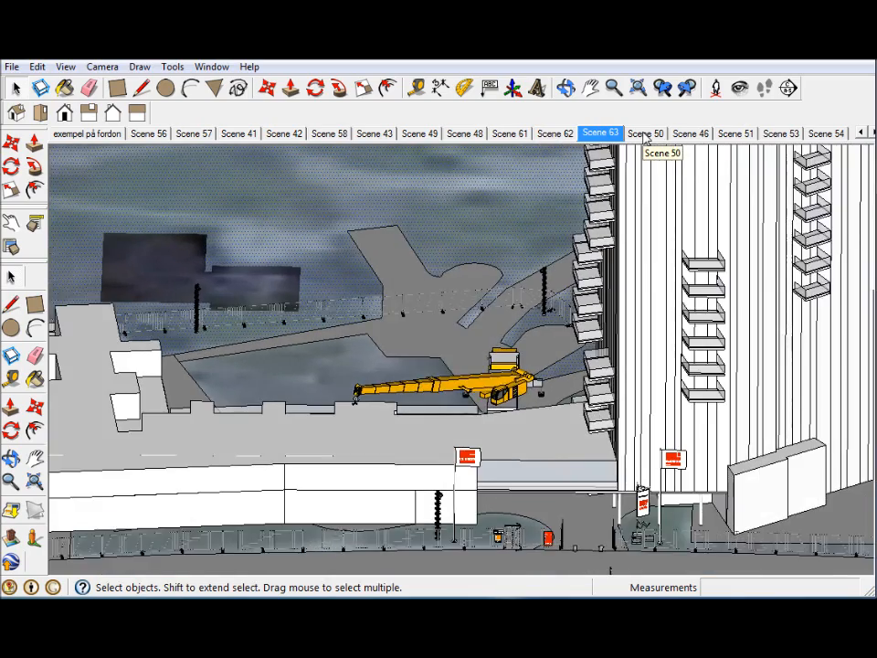
left_click(645, 133)
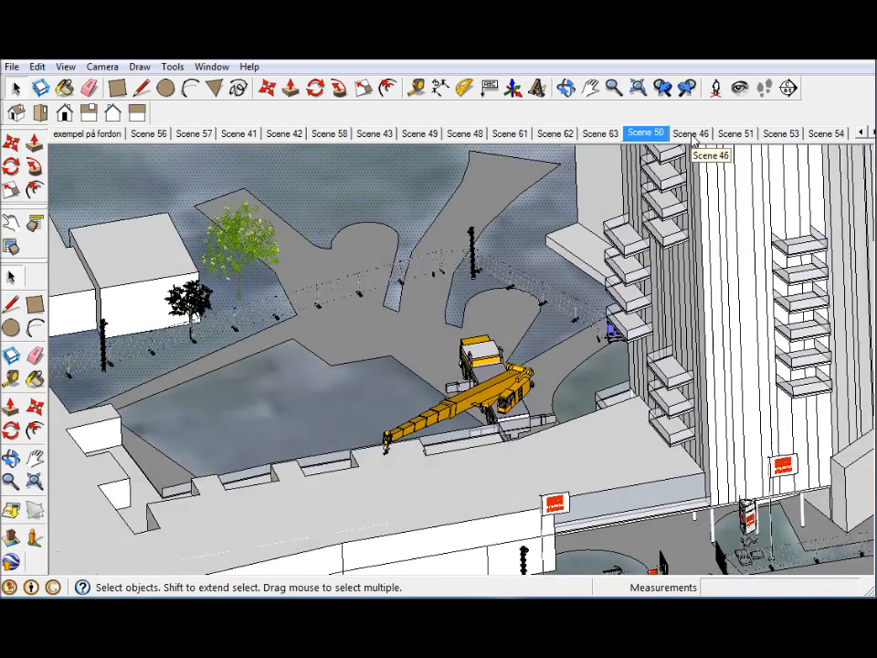